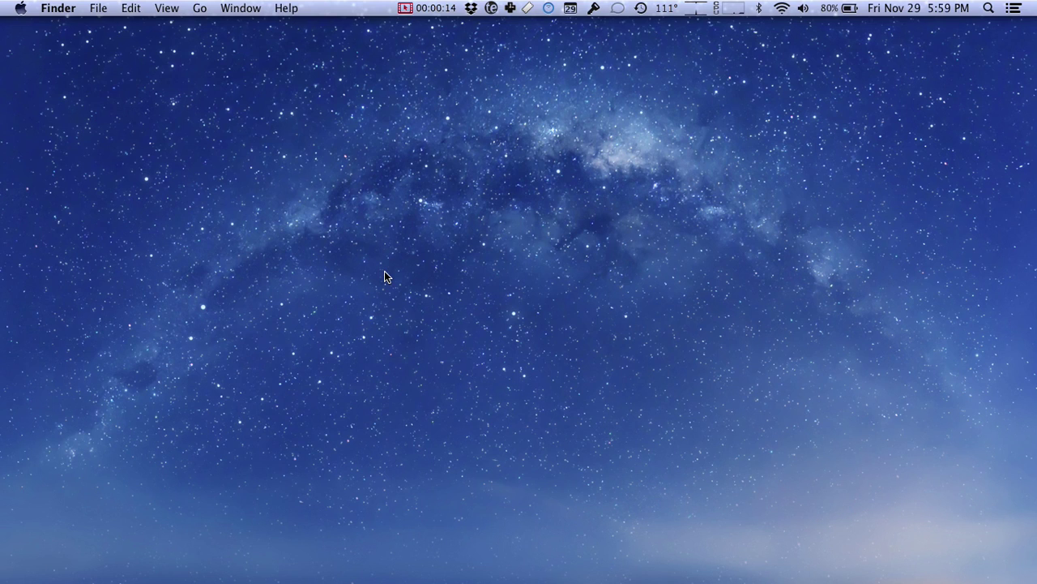
Step: Launch QuickTime Player from the Applications folder in a new Finder window and close that window
{"action": "left_click", "coordinate": [66, 10]}
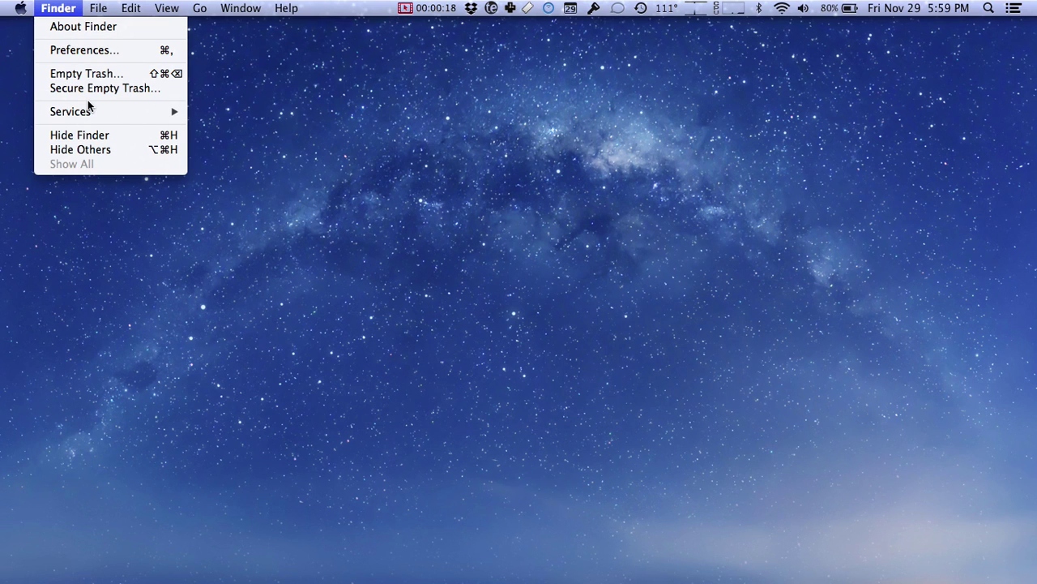
{"action": "mouse_move", "coordinate": [98, 8]}
{"action": "left_click", "coordinate": [108, 27]}
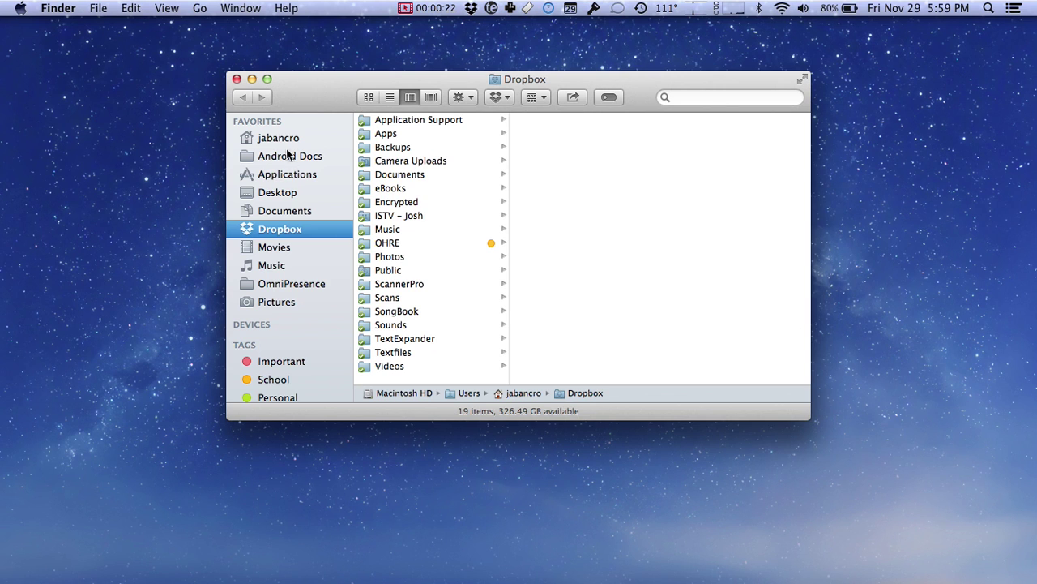
{"action": "left_click", "coordinate": [295, 177]}
{"action": "scroll", "coordinate": [429, 323], "scroll_direction": "down", "scroll_amount": 15}
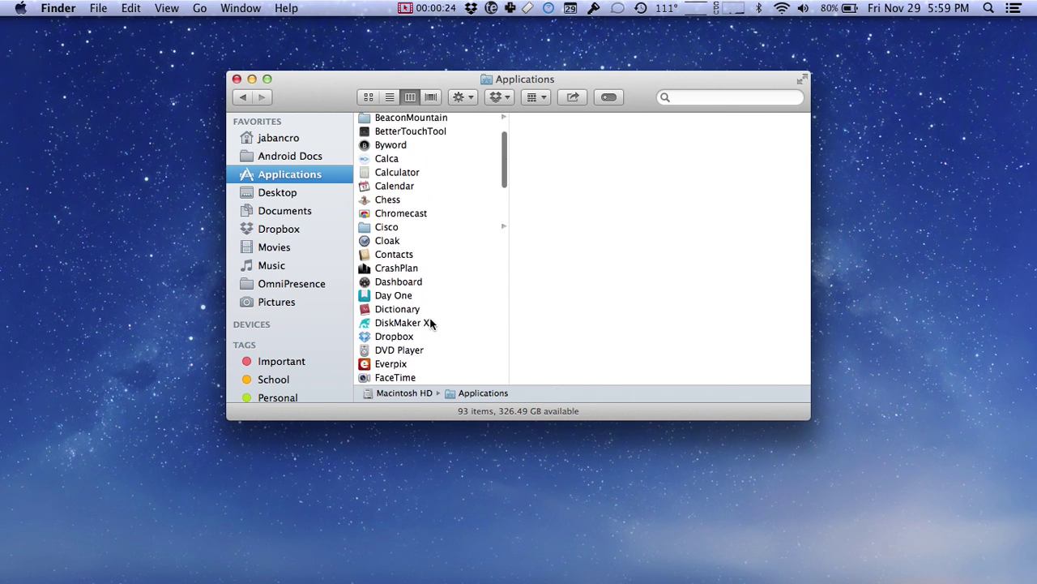
{"action": "scroll", "coordinate": [430, 323], "scroll_direction": "down", "scroll_amount": 14}
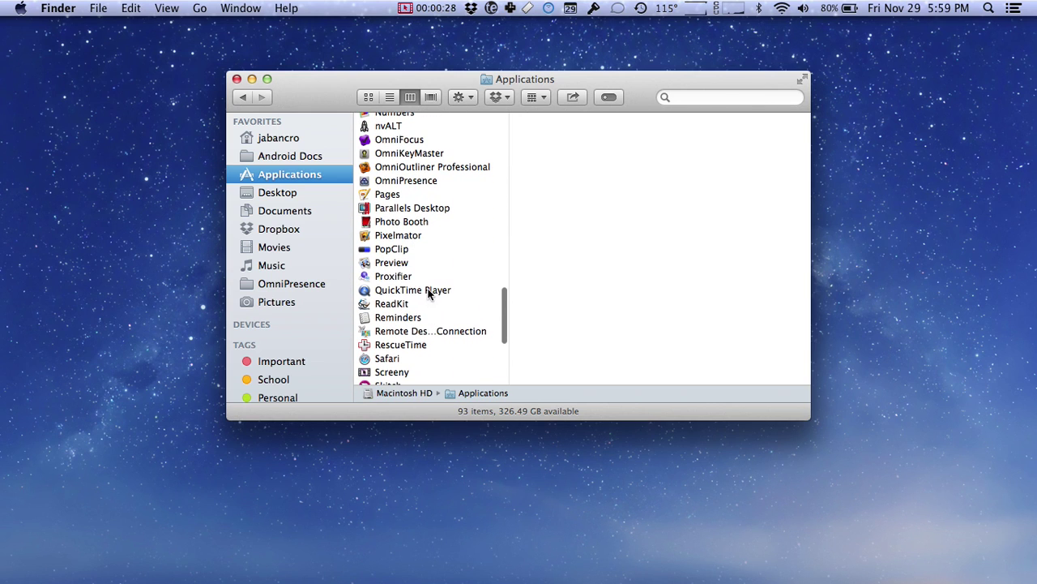
{"action": "double_click", "coordinate": [433, 292]}
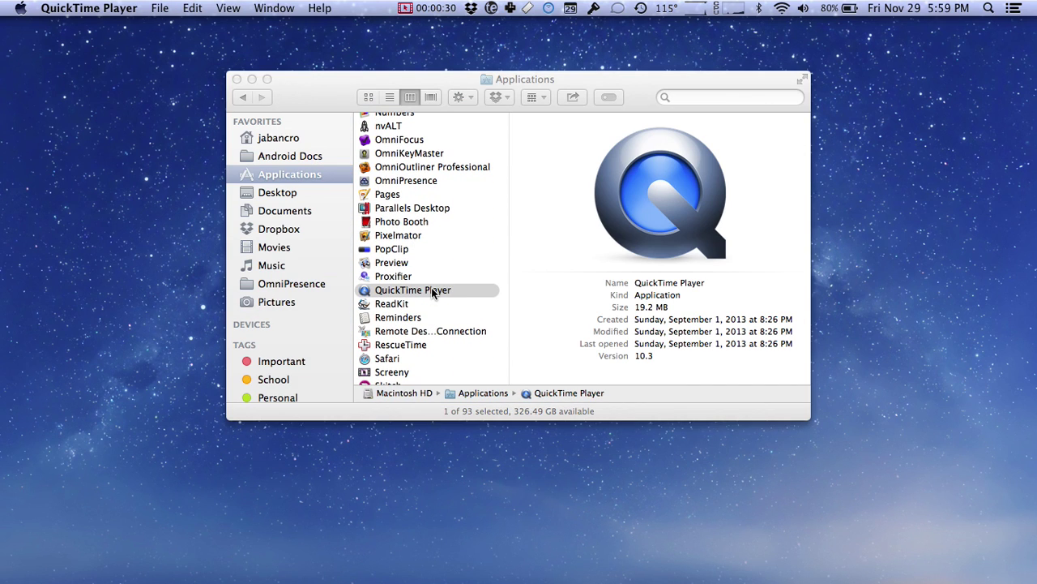
{"action": "left_click", "coordinate": [236, 80]}
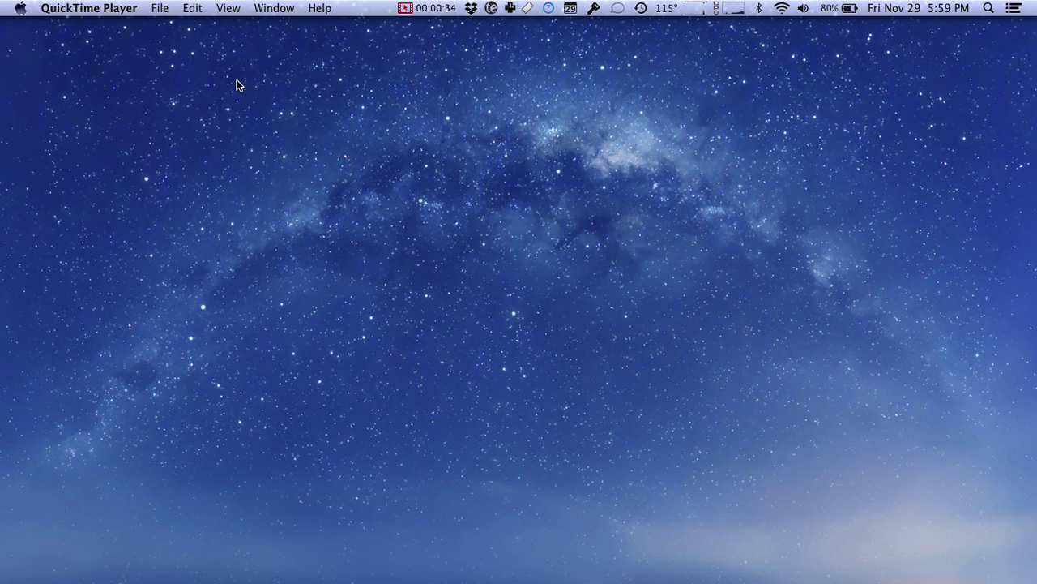
Step: Create a new screen recording, shift its control window slightly, and review the microphone and mouse-click options
{"action": "left_click", "coordinate": [163, 12]}
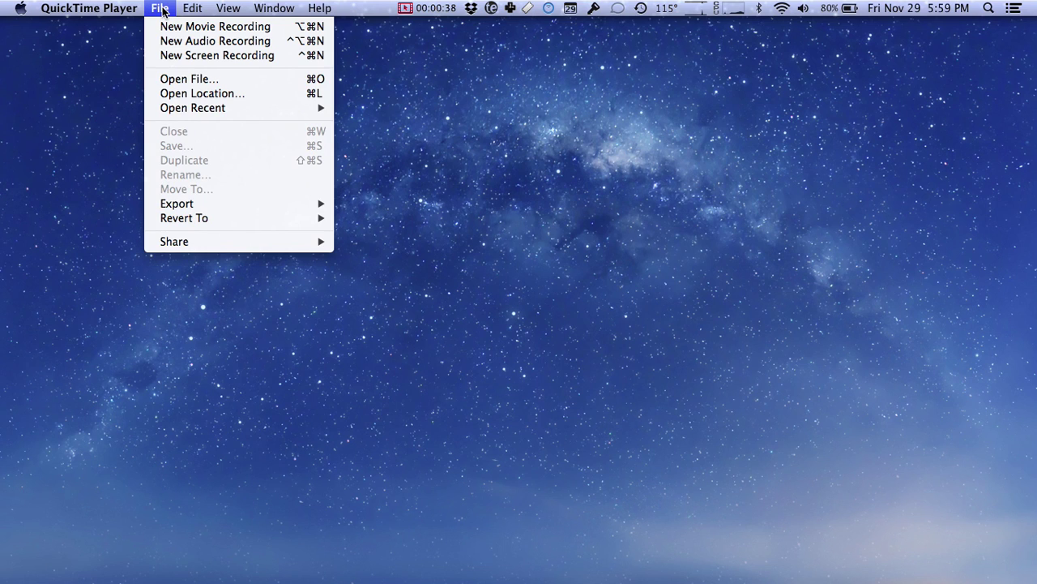
{"action": "left_click", "coordinate": [202, 57]}
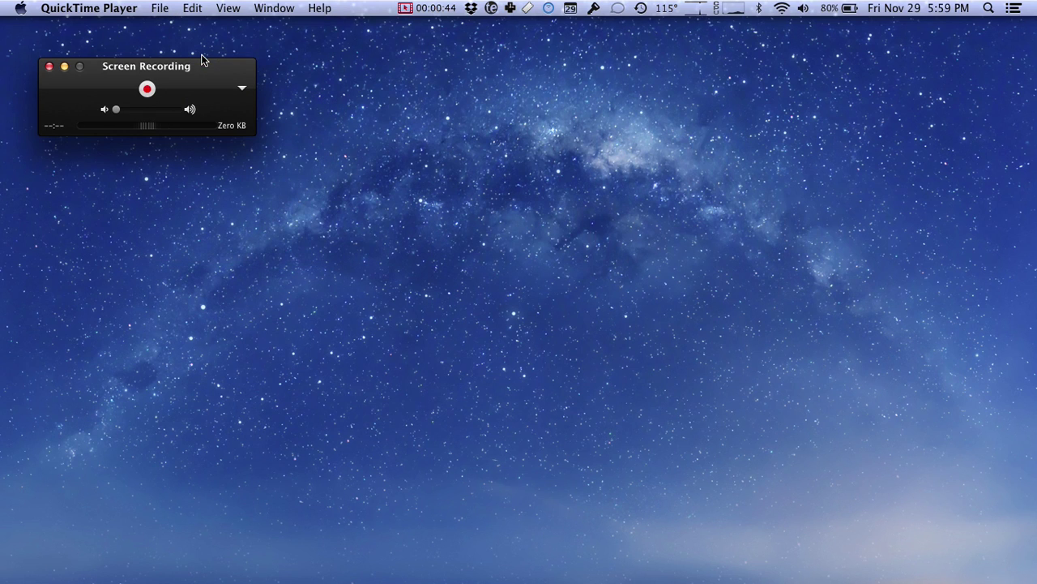
{"action": "left_click_drag", "start_coordinate": [160, 72], "coordinate": [261, 69]}
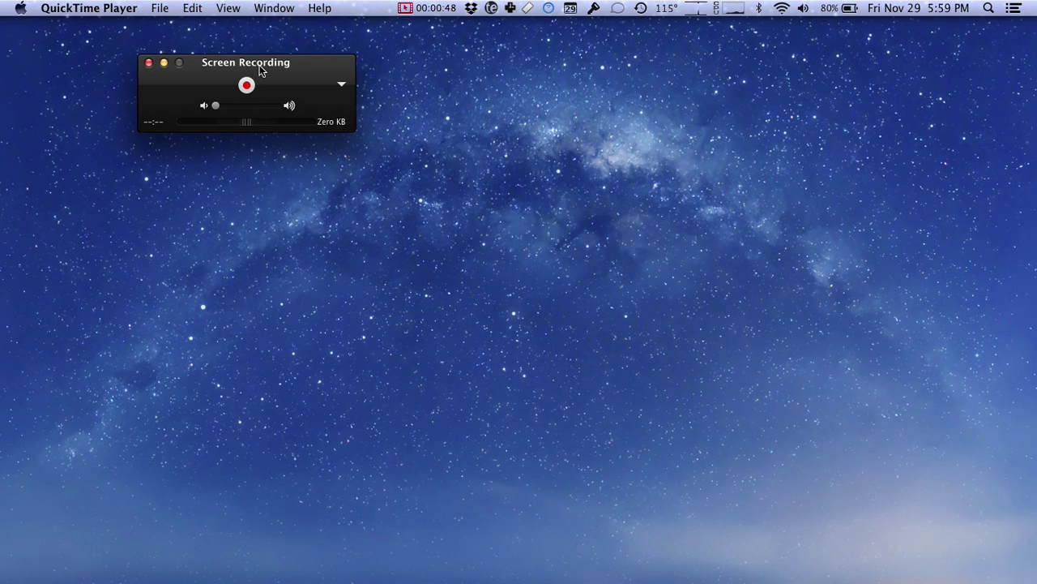
{"action": "left_click", "coordinate": [342, 86]}
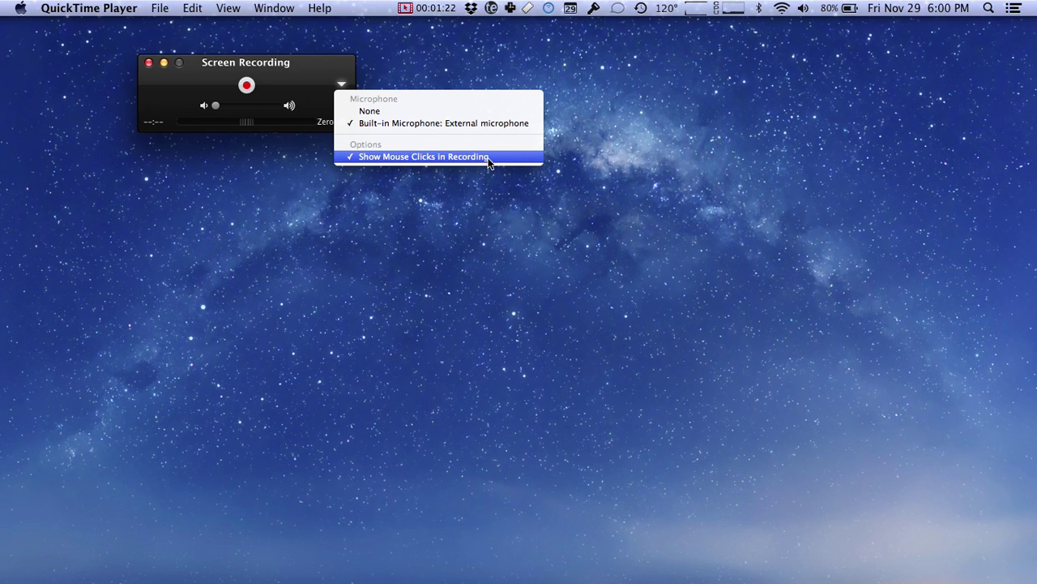
{"action": "left_click", "coordinate": [316, 74]}
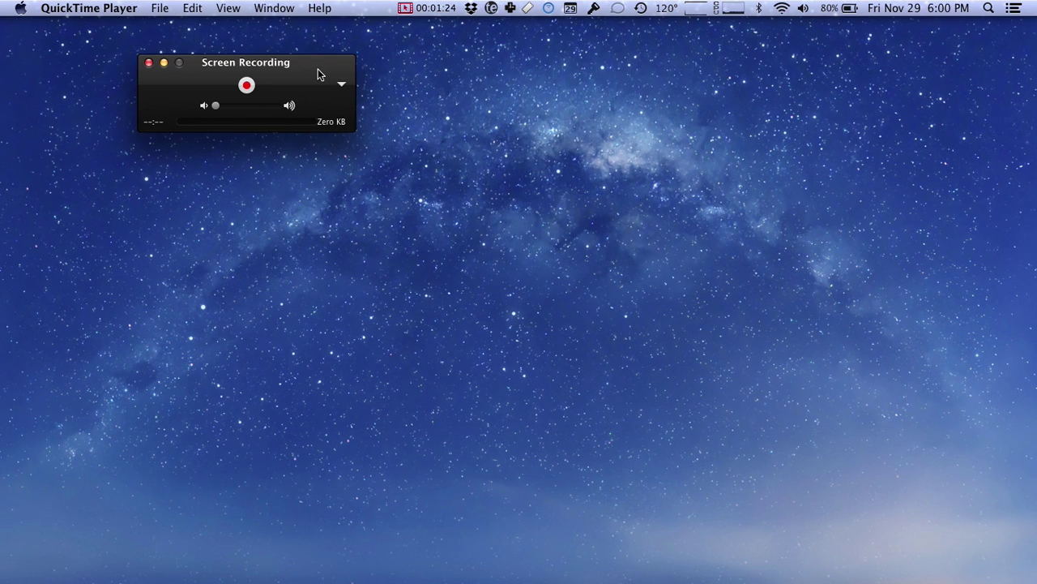
{"action": "left_click", "coordinate": [247, 85]}
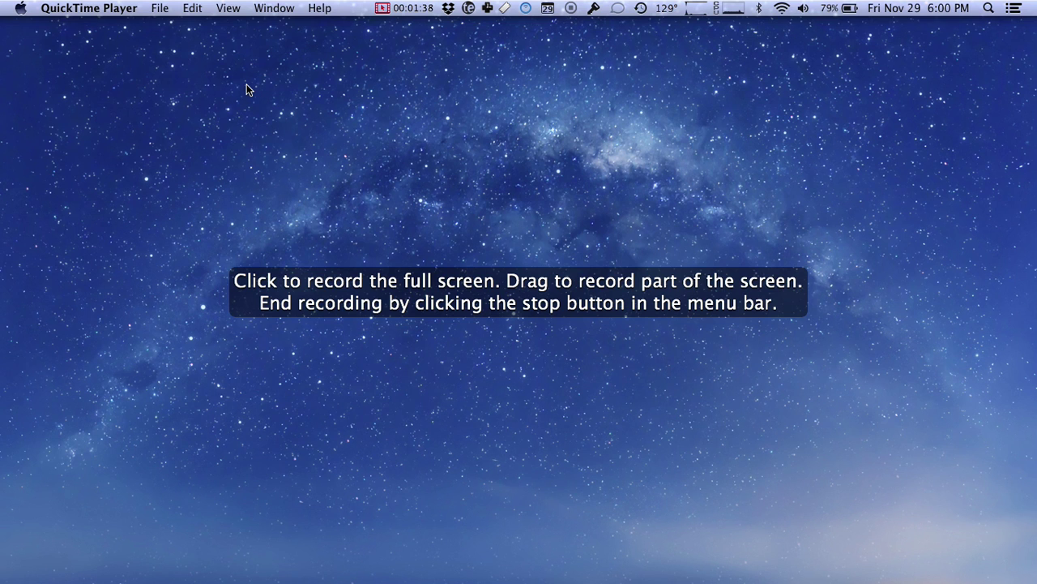
{"action": "left_click_drag", "start_coordinate": [212, 153], "coordinate": [670, 414]}
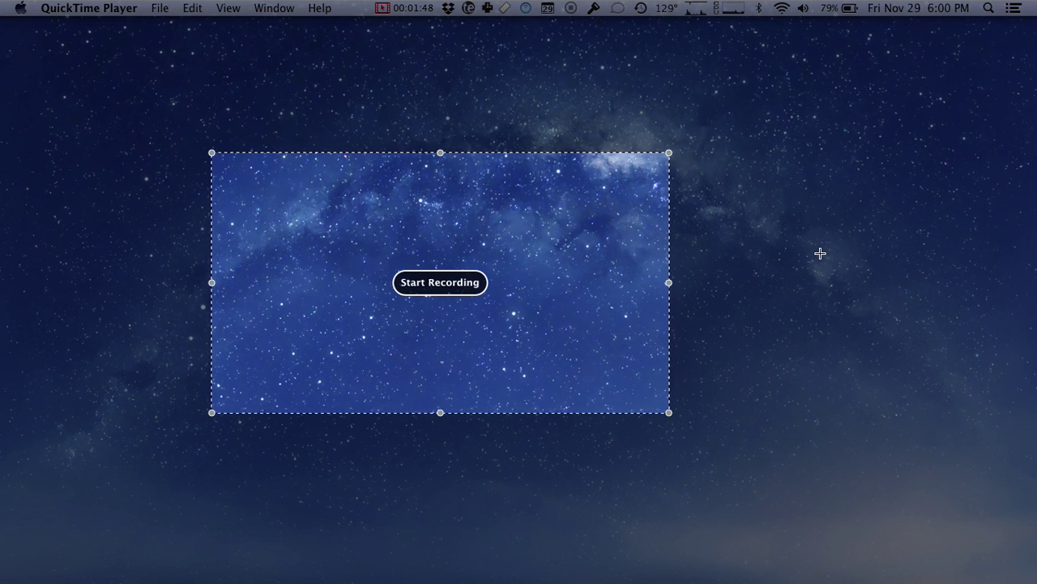
{"action": "key", "text": "Escape"}
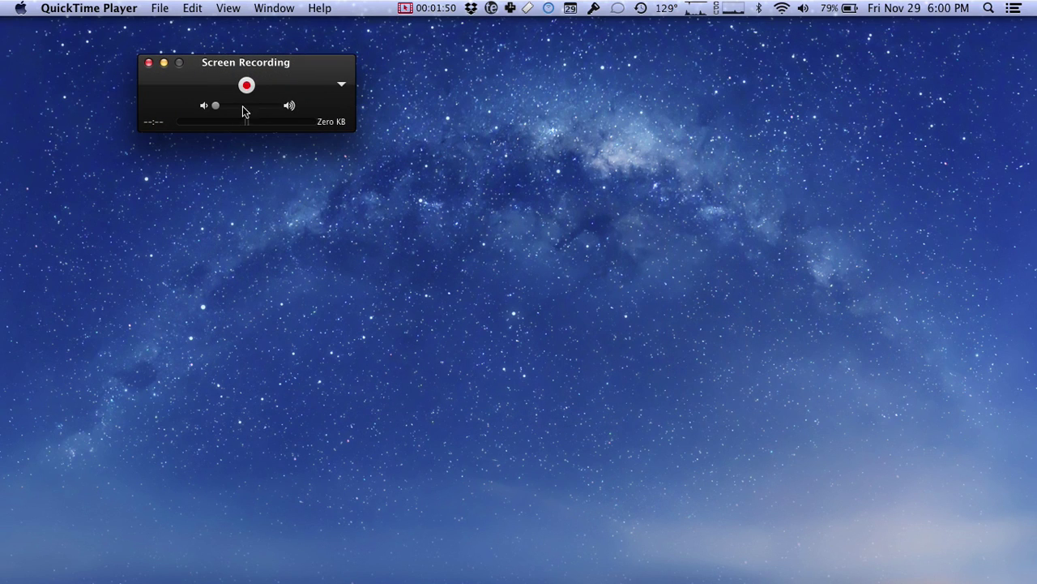
Step: Start recording the full screen
{"action": "left_click", "coordinate": [249, 89]}
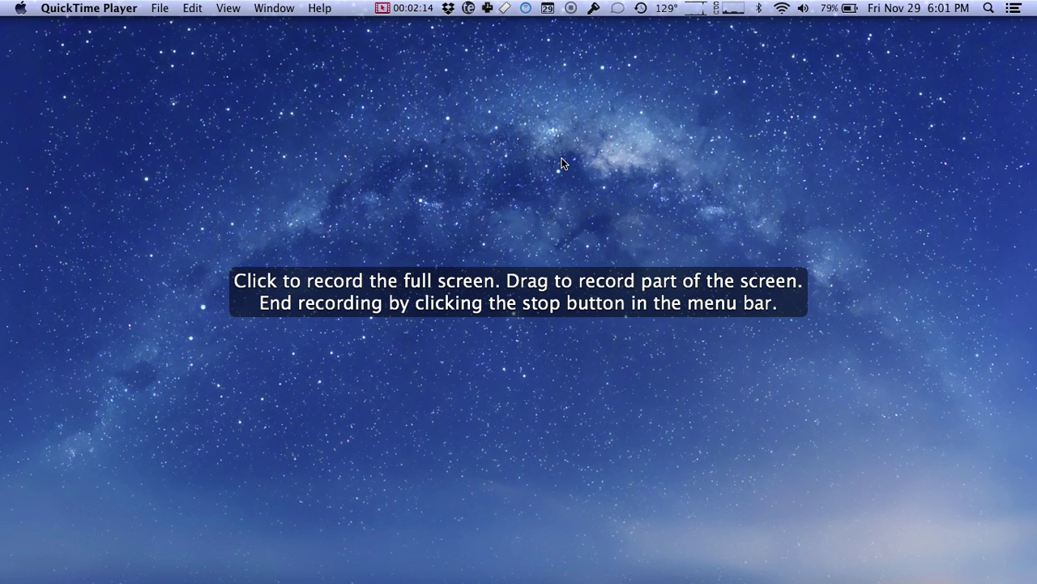
{"action": "left_click", "coordinate": [563, 205]}
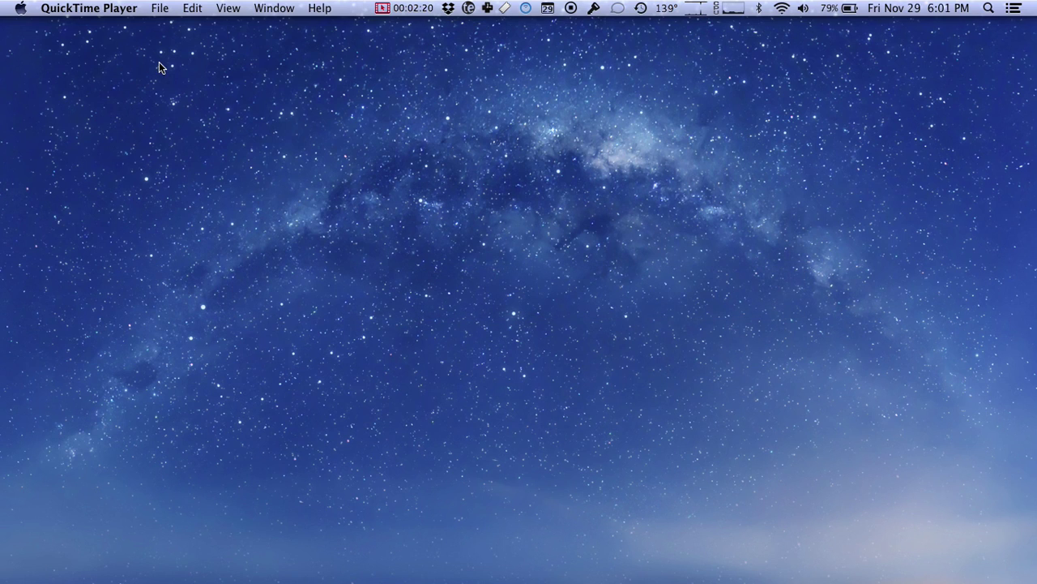
{"action": "left_click", "coordinate": [114, 9]}
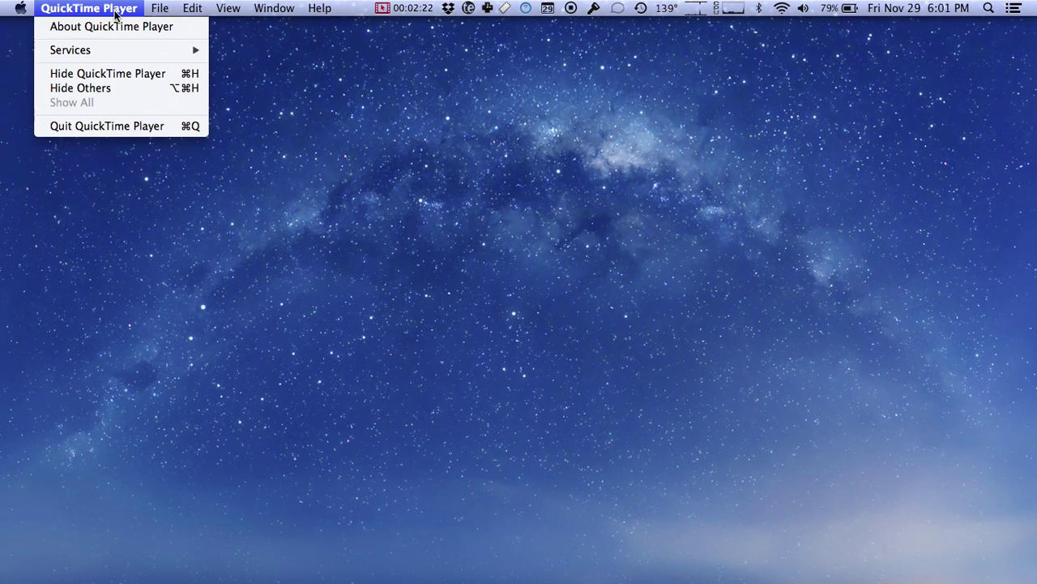
{"action": "left_click", "coordinate": [356, 122]}
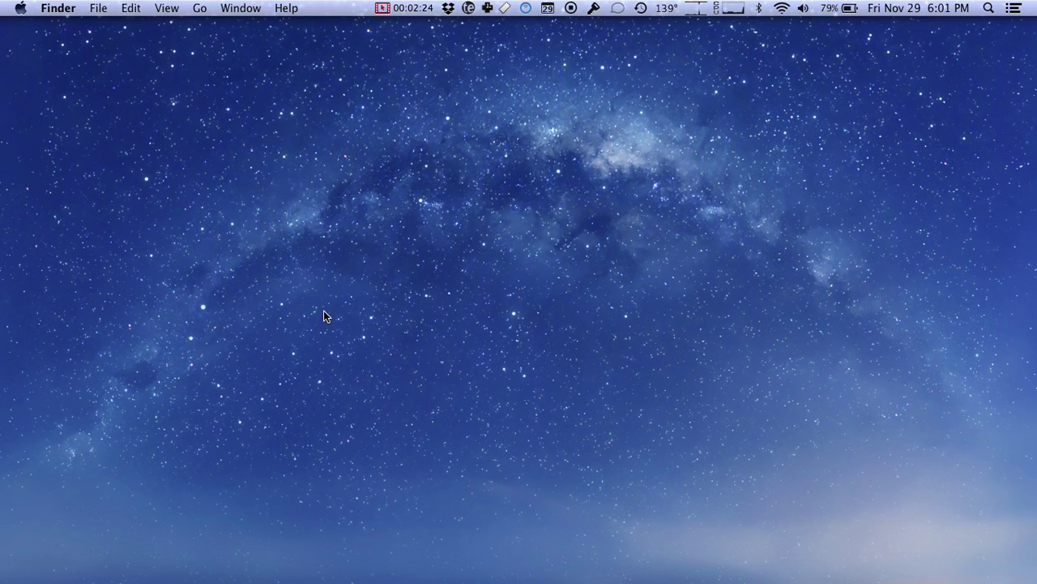
{"action": "mouse_move", "coordinate": [261, 576]}
{"action": "left_click", "coordinate": [180, 521]}
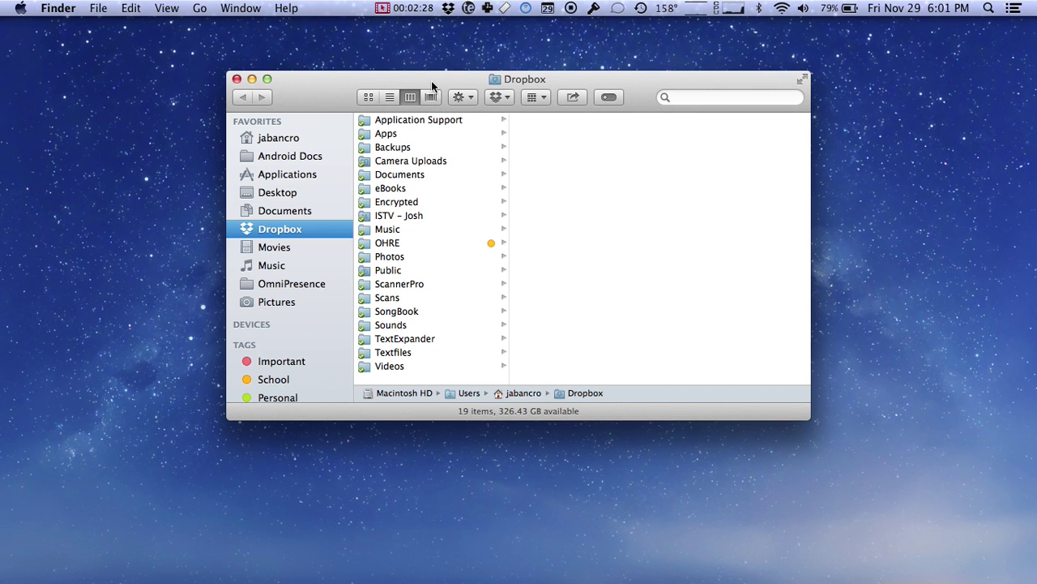
{"action": "left_click", "coordinate": [236, 78]}
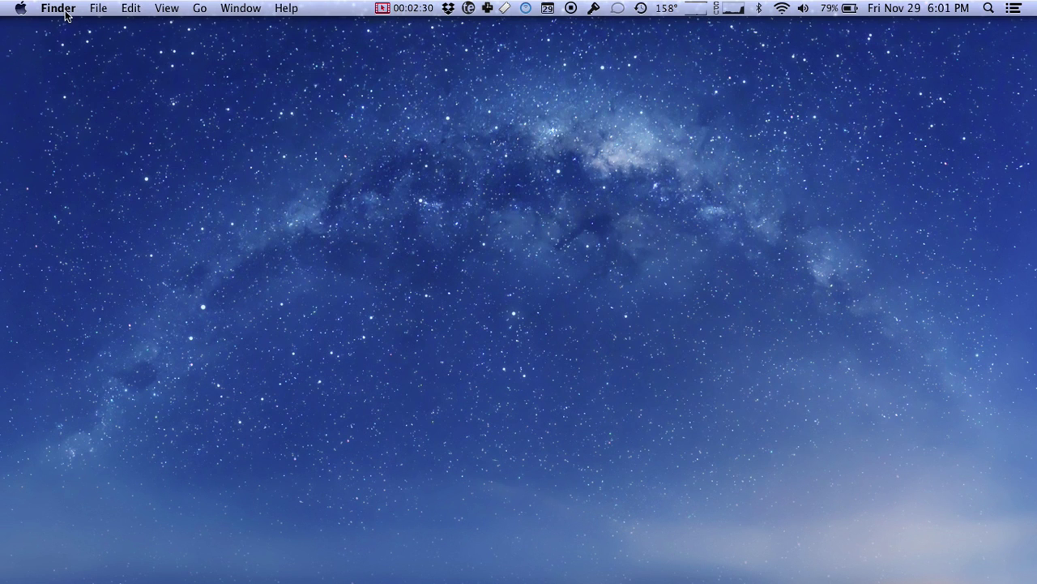
Step: In the Accessibility zoom settings of System Preferences, switch the Control scroll-gesture zoom off and on again, and test magnifying the screen
{"action": "left_click", "coordinate": [21, 9]}
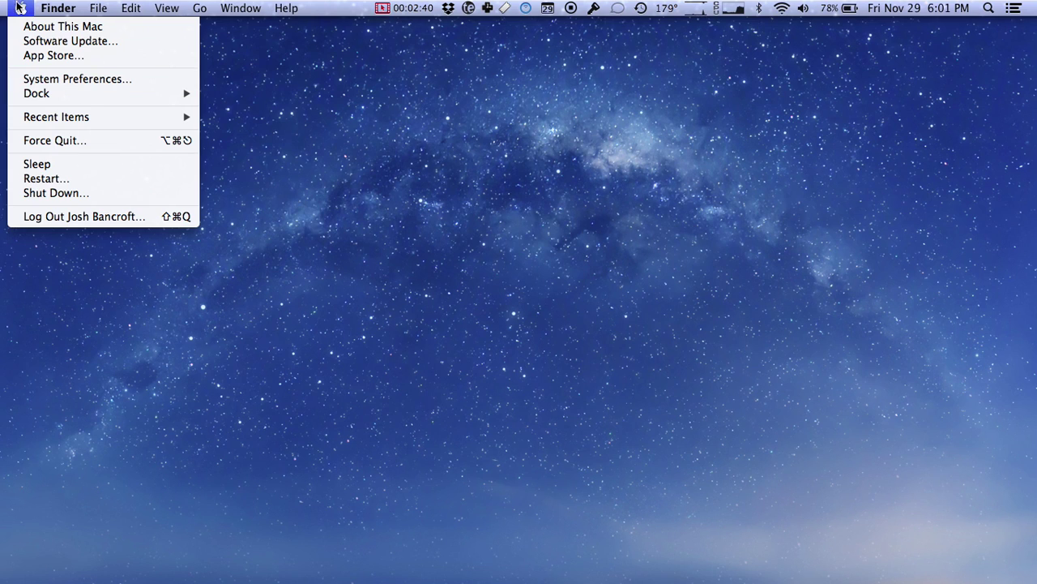
{"action": "left_click", "coordinate": [97, 79]}
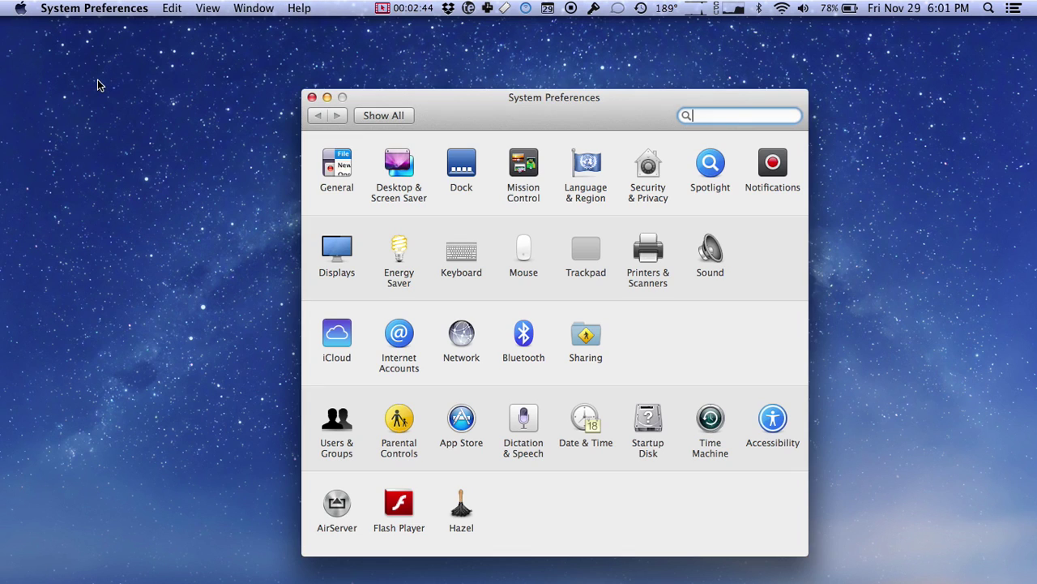
{"action": "left_click", "coordinate": [774, 417]}
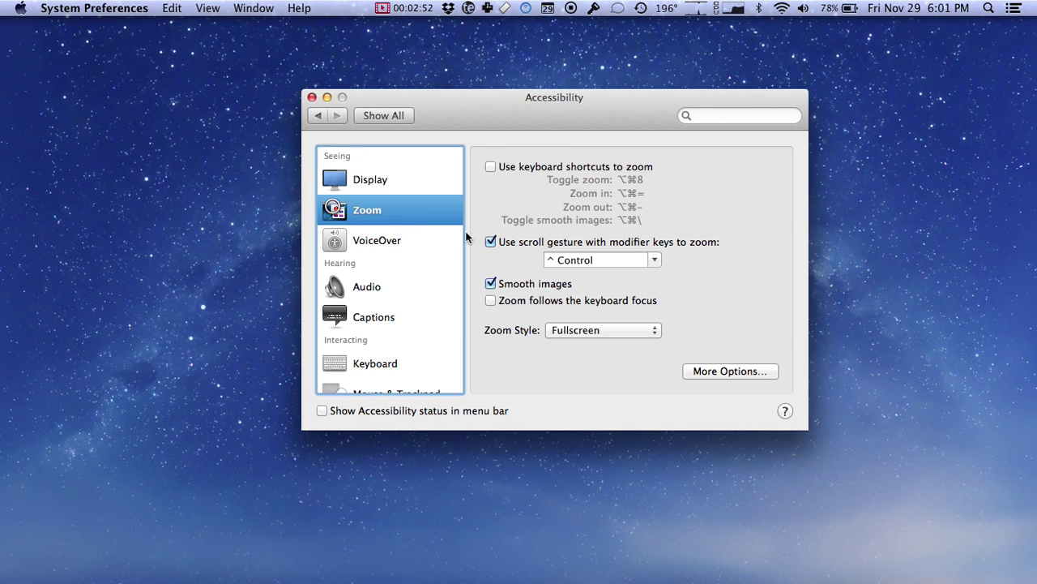
{"action": "left_click", "coordinate": [491, 243]}
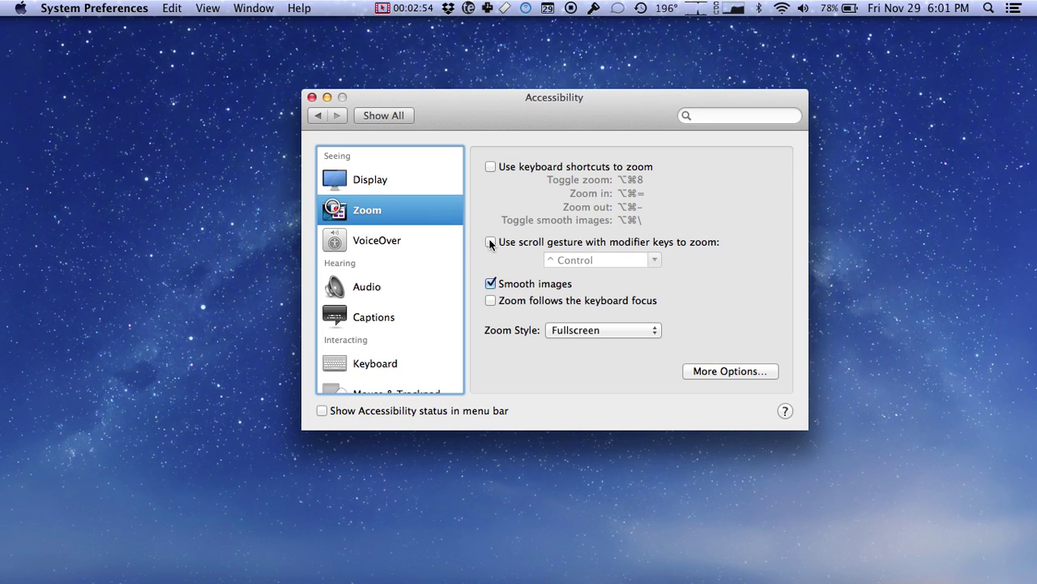
{"action": "left_click", "coordinate": [490, 242]}
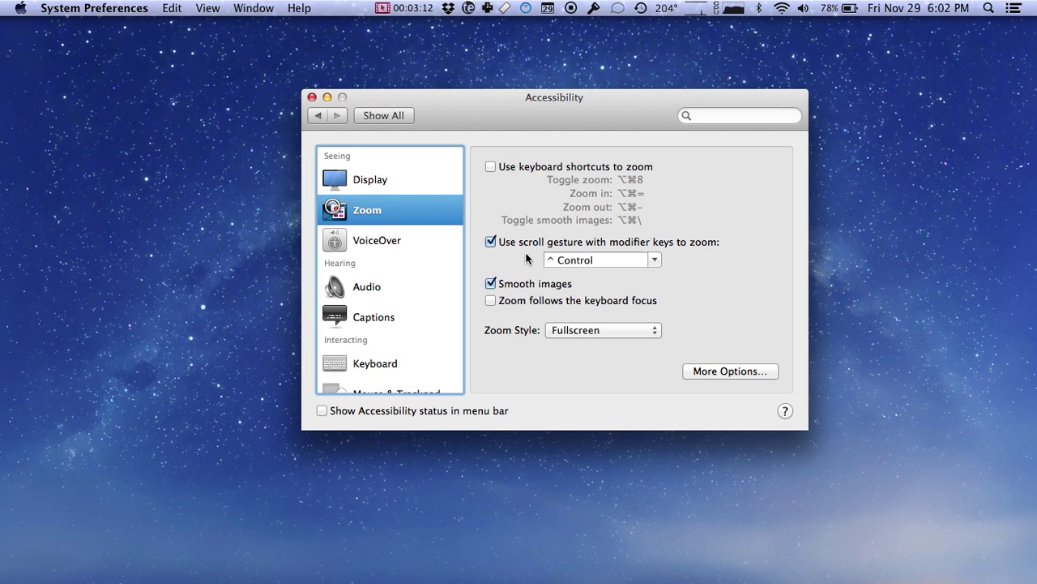
{"action": "scroll", "coordinate": [525, 252], "scroll_direction": "up", "scroll_amount": 10}
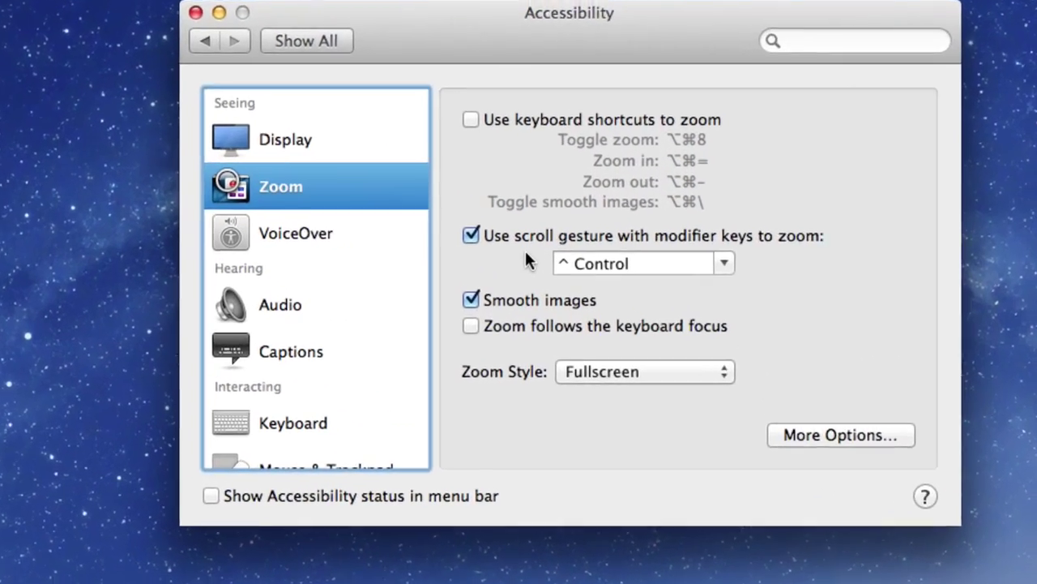
{"action": "scroll", "coordinate": [527, 269], "scroll_direction": "up", "scroll_amount": 5}
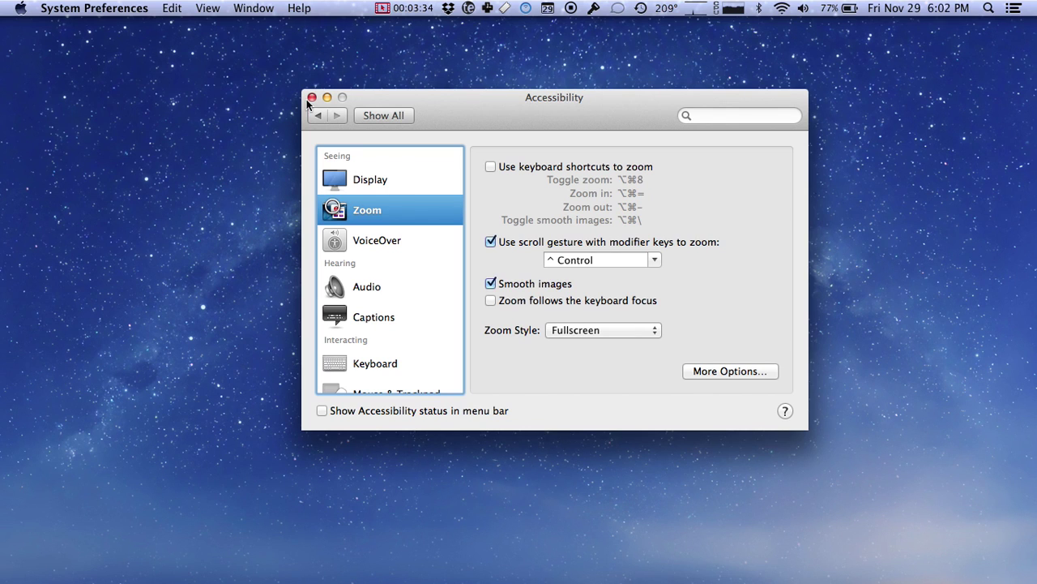
Step: Close System Preferences and stop the screen recording
{"action": "left_click", "coordinate": [312, 97]}
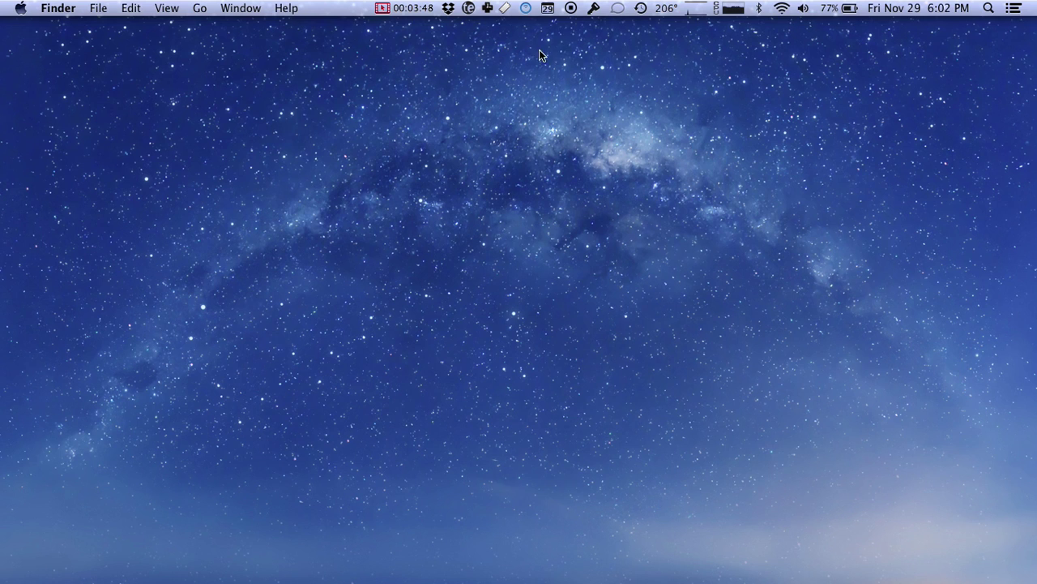
{"action": "left_click", "coordinate": [572, 9]}
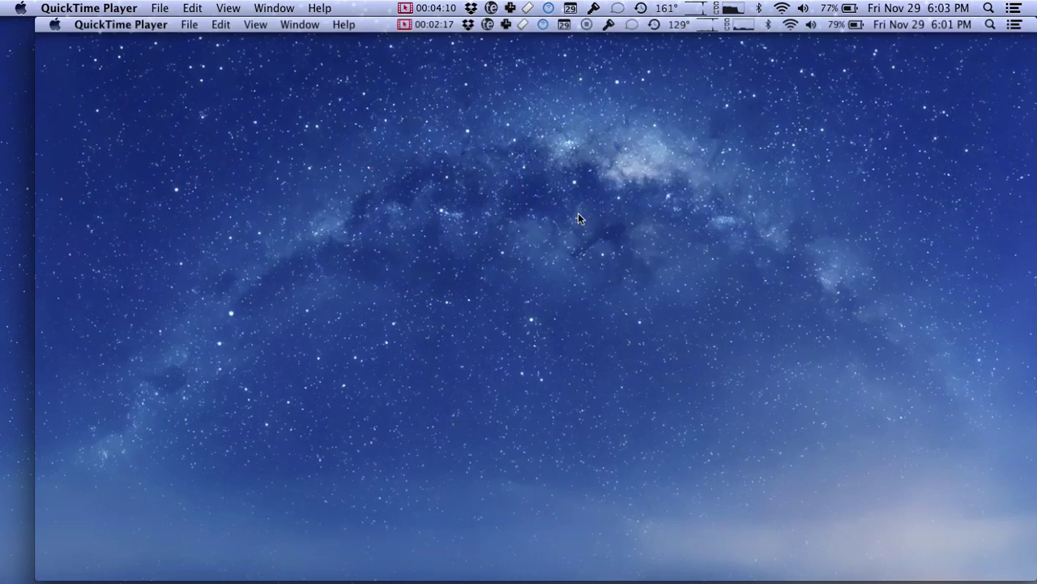
Step: Export the recorded movie at 720p to the Desktop under the name ScreencastTest
{"action": "mouse_move", "coordinate": [301, 255]}
{"action": "left_click", "coordinate": [160, 10]}
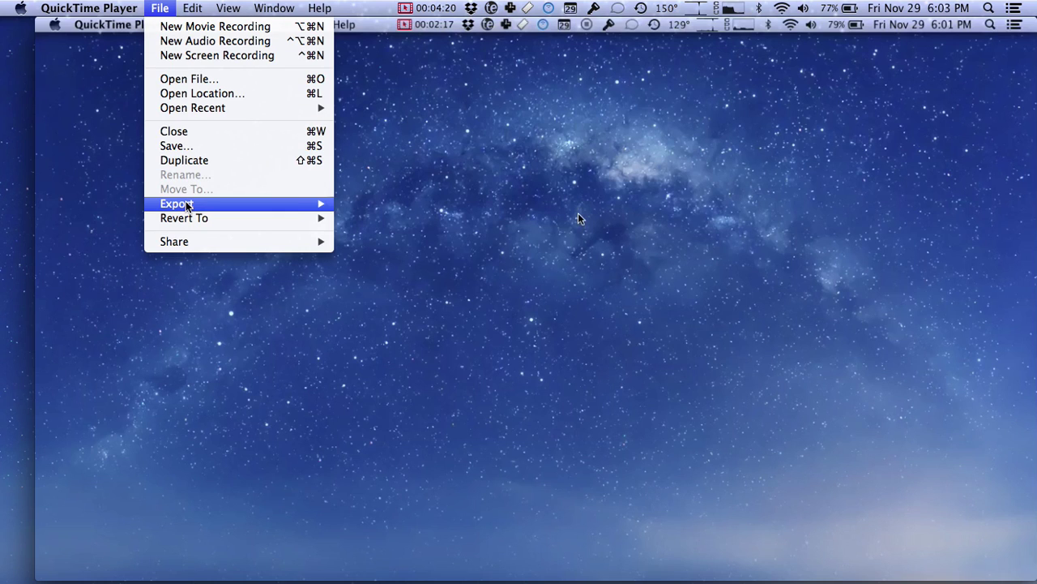
{"action": "mouse_move", "coordinate": [185, 203]}
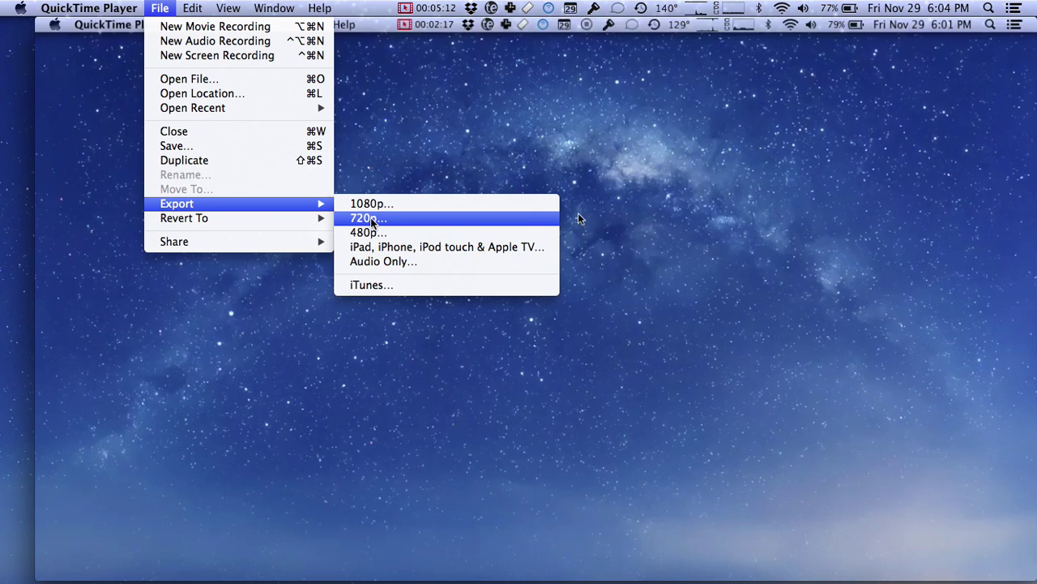
{"action": "left_click", "coordinate": [370, 219]}
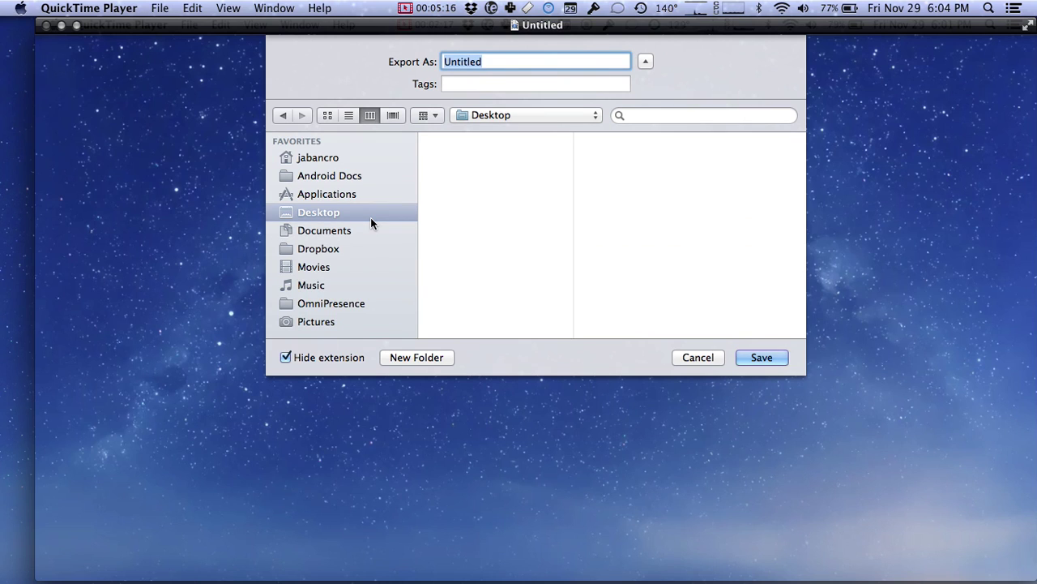
{"action": "type", "text": "Screencast"}
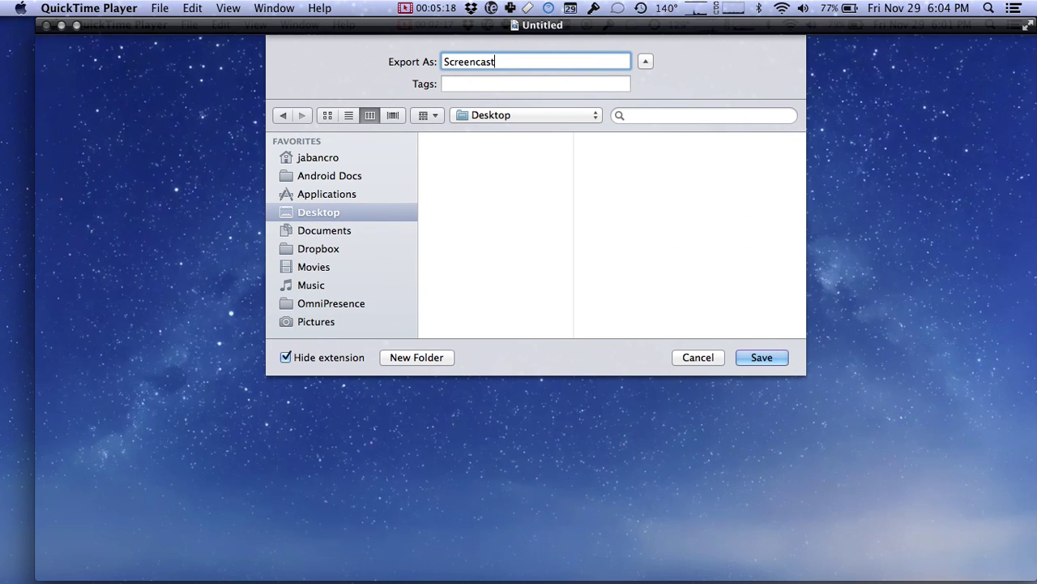
{"action": "type", "text": " Test"}
{"action": "key", "text": "Left"}
{"action": "key", "text": "Left"}
{"action": "key", "text": "Left"}
{"action": "key", "text": "Left"}
{"action": "key", "text": "BackSpace"}
{"action": "left_click", "coordinate": [762, 360]}
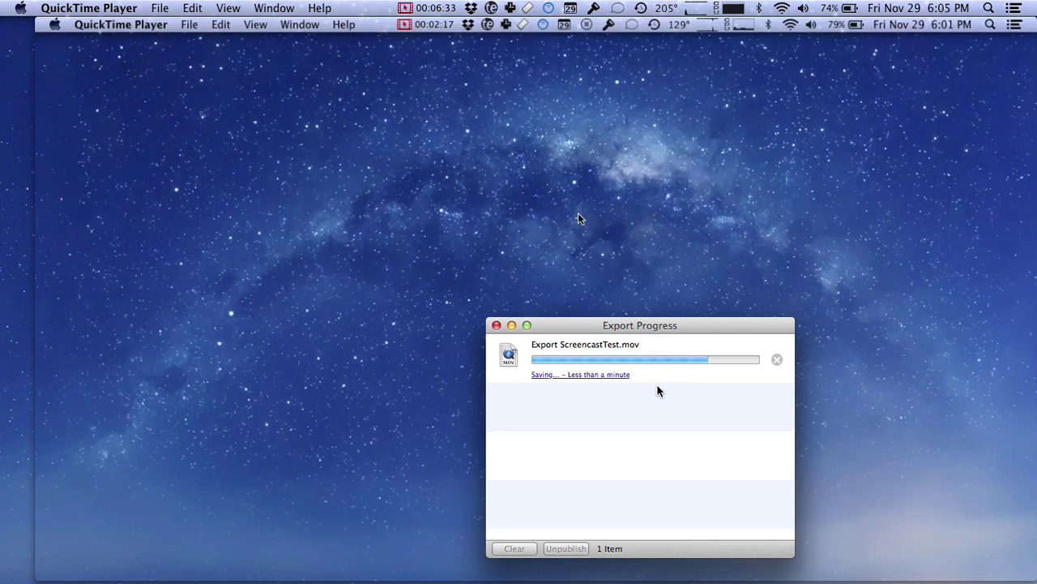
{"action": "mouse_move", "coordinate": [945, 113]}
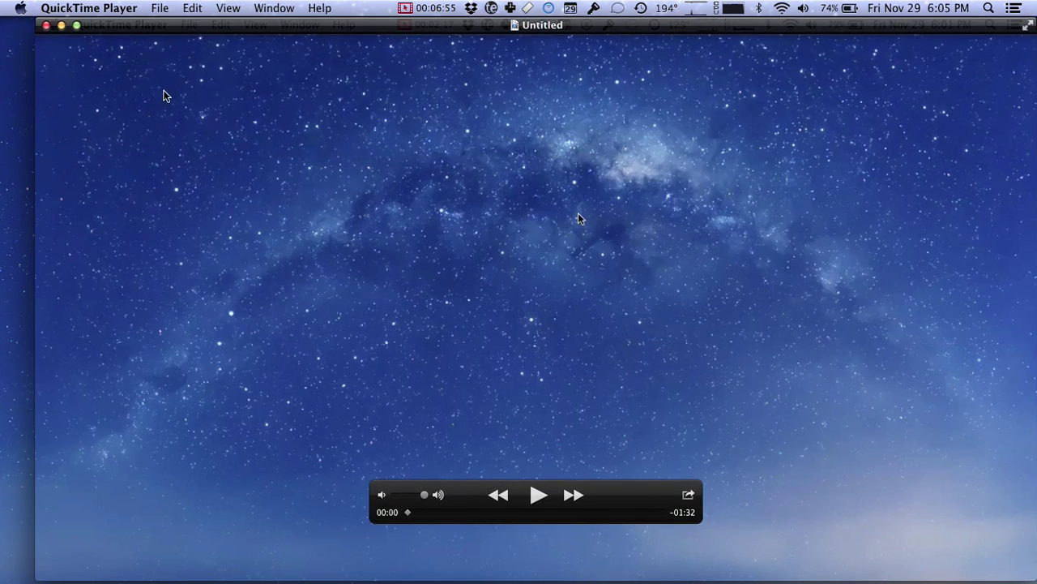
Step: Clear QuickTime Player off the screen, view the file info of the ScreencastTest movie on the Desktop, and close the info window
{"action": "left_click", "coordinate": [111, 7]}
{"action": "left_click", "coordinate": [109, 126]}
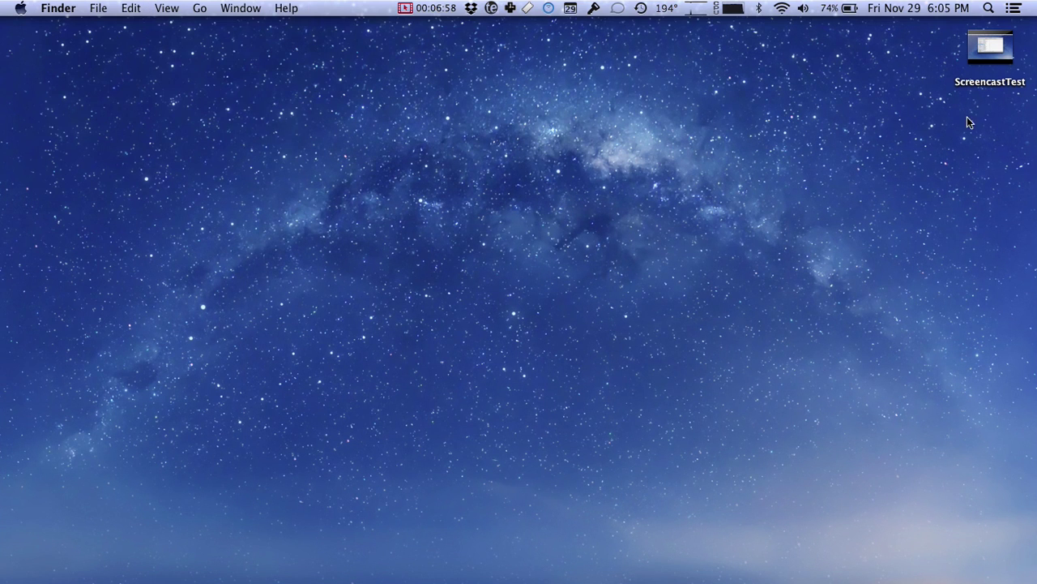
{"action": "left_click", "coordinate": [1012, 46]}
{"action": "key", "text": "super+i"}
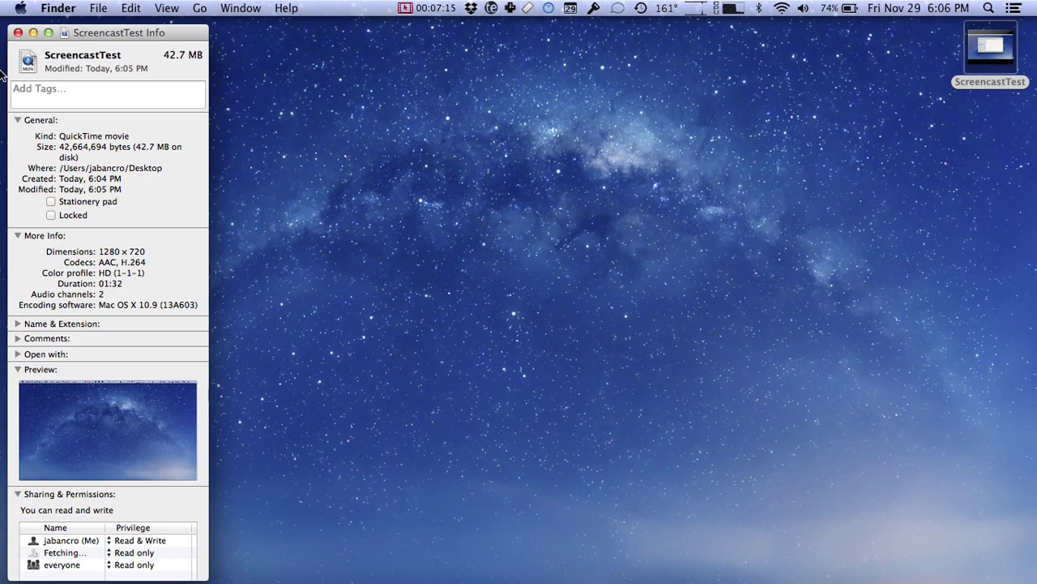
{"action": "left_click", "coordinate": [18, 33]}
{"action": "left_click", "coordinate": [384, 157]}
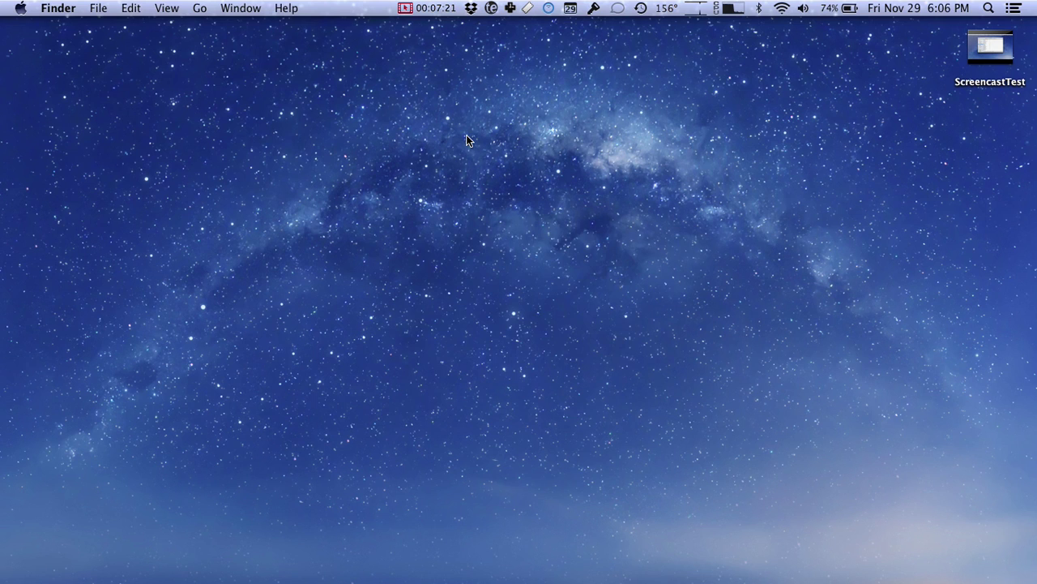
Step: Switch to the browser, upload the ScreencastTest movie from the Desktop to YouTube with Public privacy, and return to the Desktop
{"action": "key", "text": "super+Tab"}
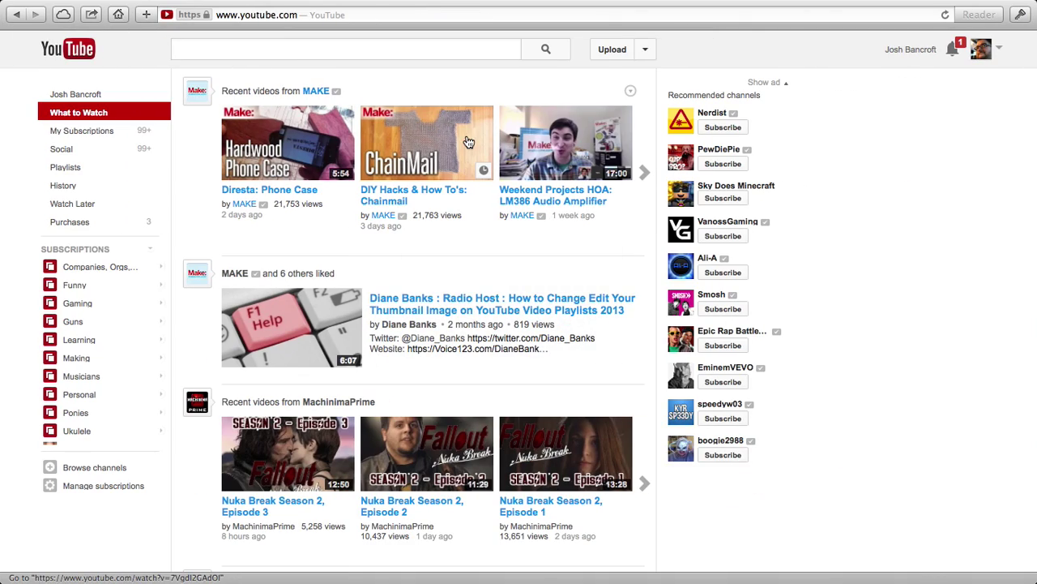
{"action": "left_click", "coordinate": [612, 51]}
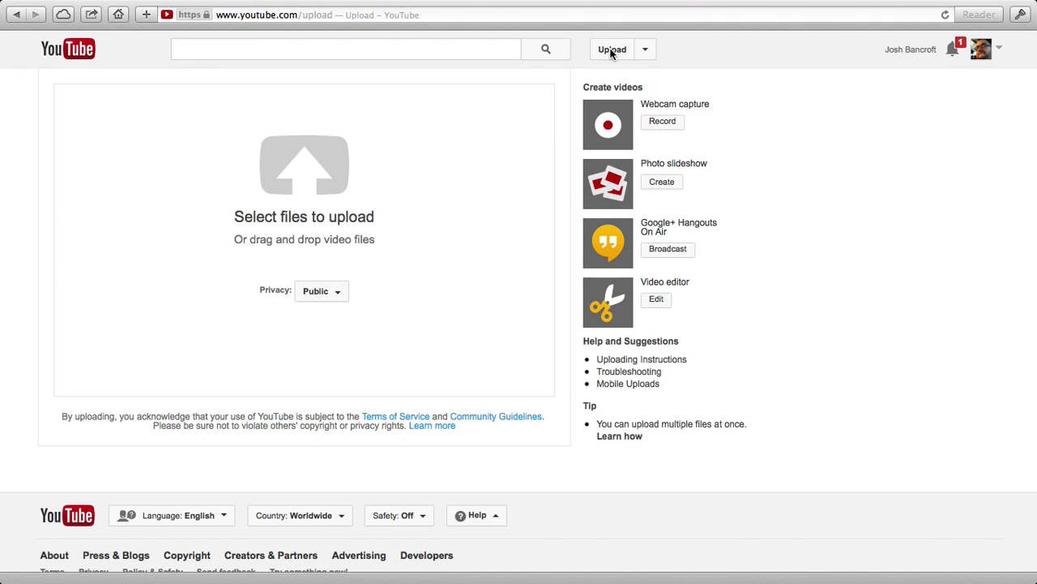
{"action": "left_click", "coordinate": [341, 177]}
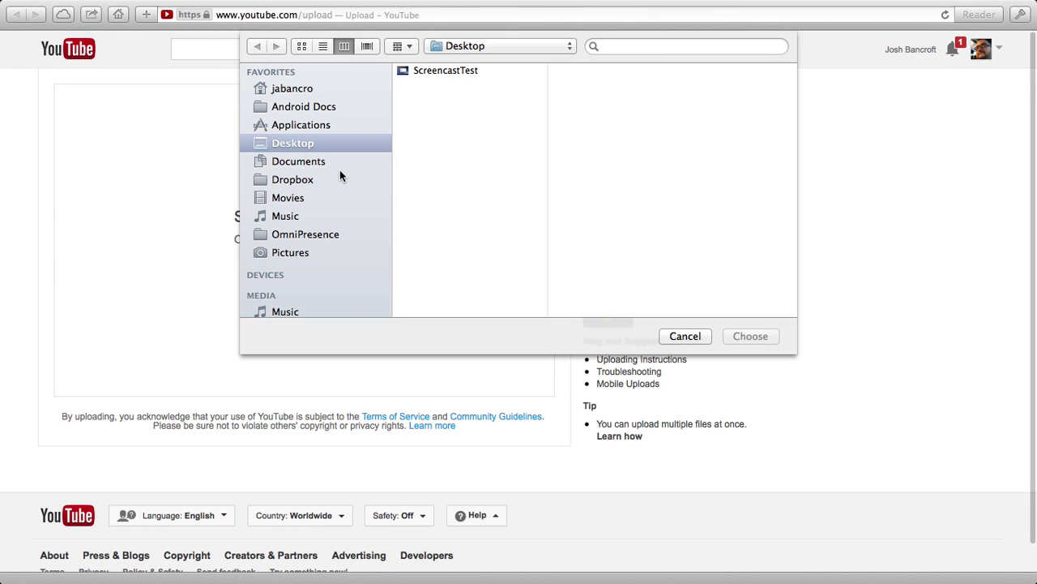
{"action": "left_click", "coordinate": [433, 70]}
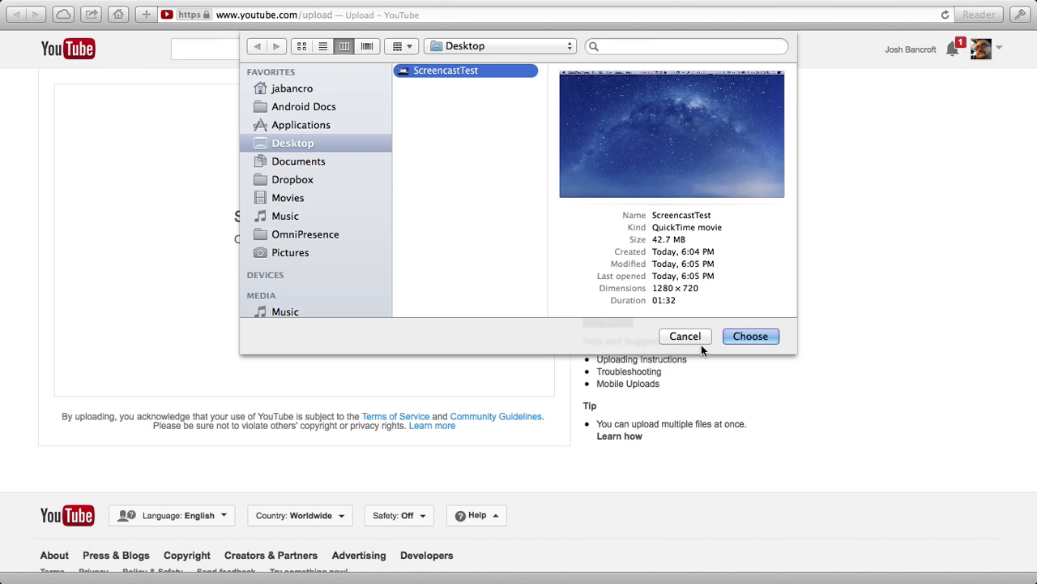
{"action": "left_click", "coordinate": [749, 336]}
{"action": "scroll", "coordinate": [344, 292], "scroll_direction": "down", "scroll_amount": 1}
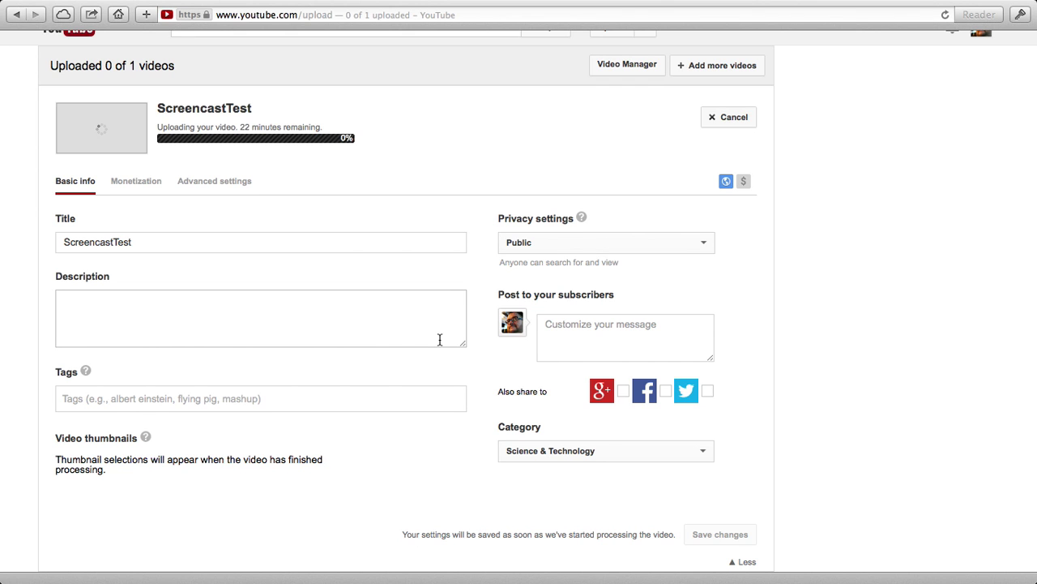
{"action": "key", "text": "ctrl+Left"}
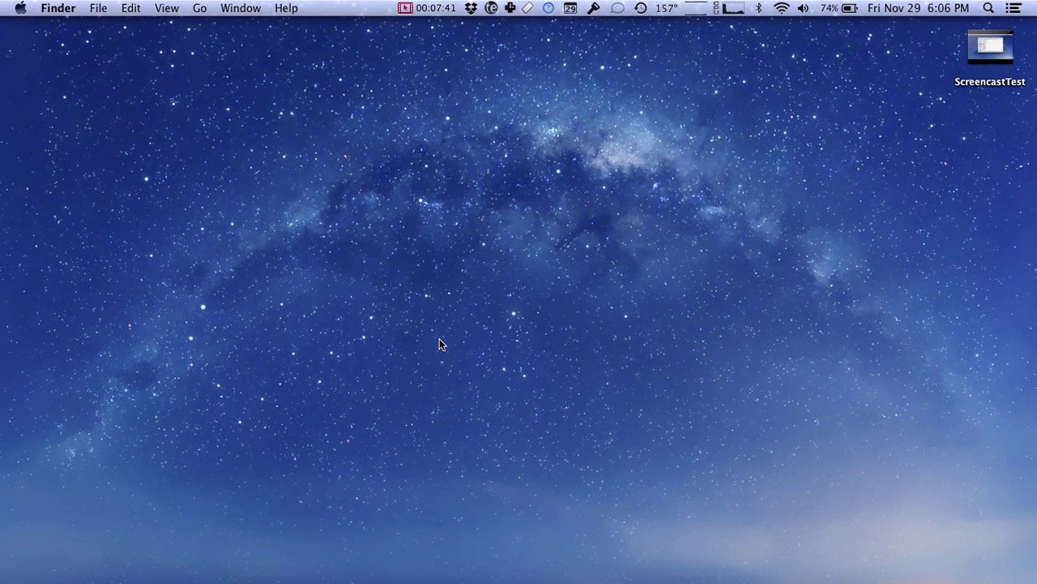